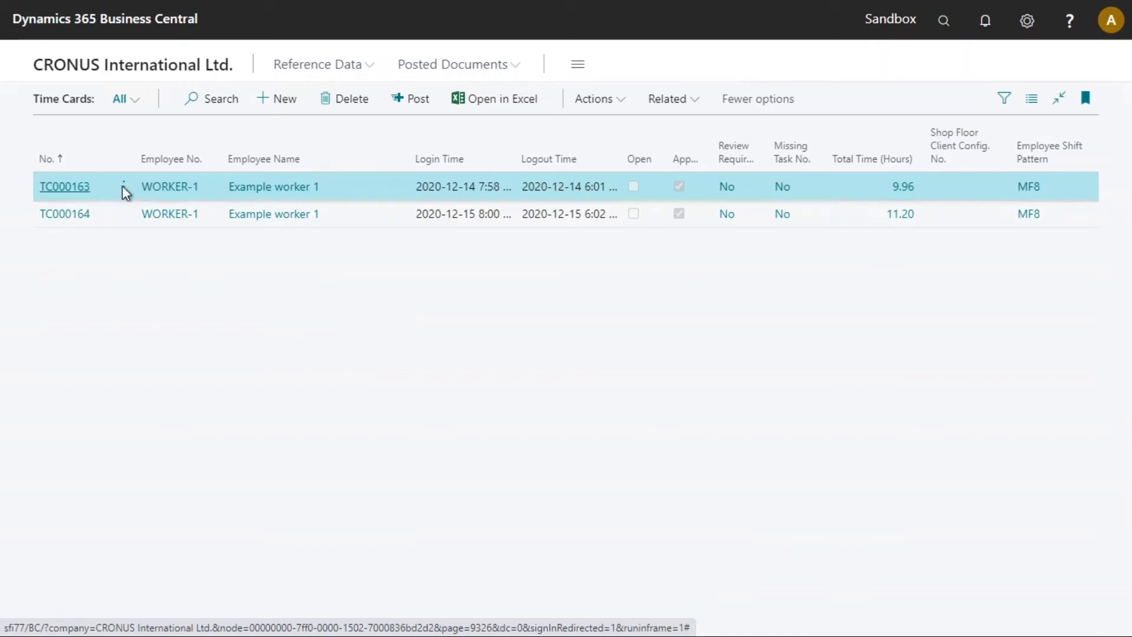
Examine the header details and time lines of time cards TC000163 and TC000164, including clock-off times, and return to the list
{"action": "left_click", "coordinate": [76, 189]}
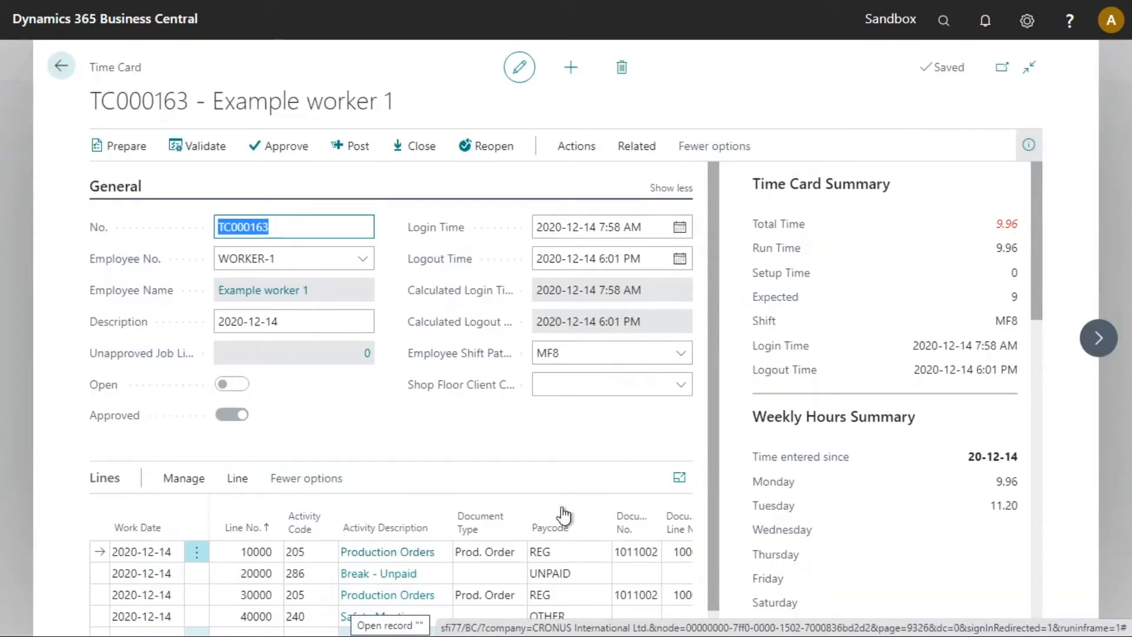
{"action": "left_click", "coordinate": [1028, 145]}
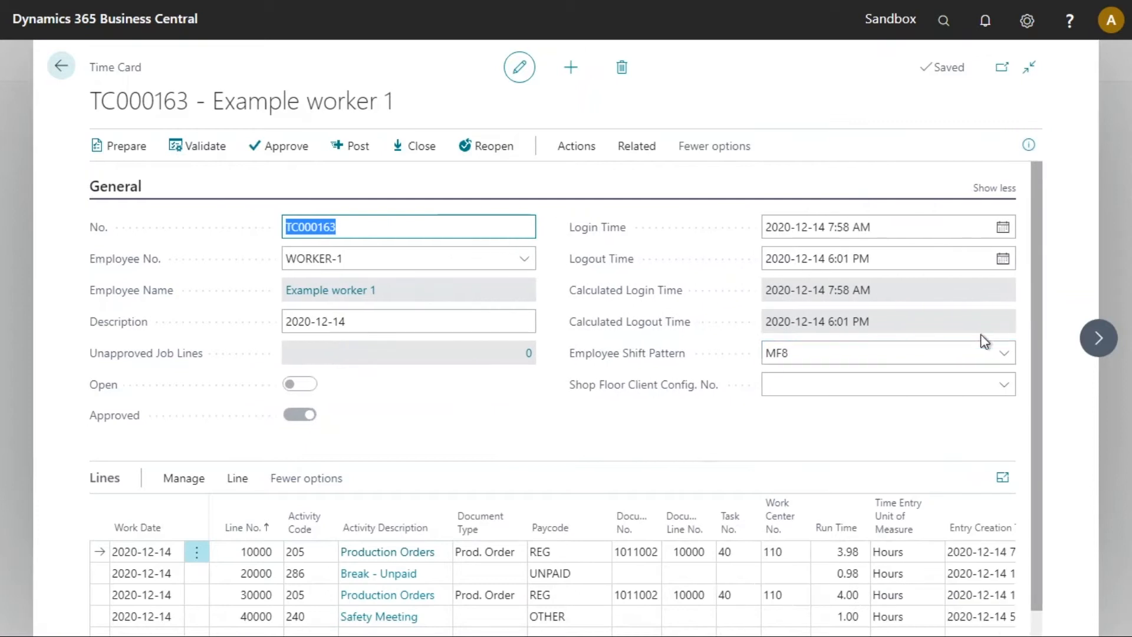
{"action": "left_click_drag", "start_coordinate": [1035, 299], "coordinate": [1038, 345]}
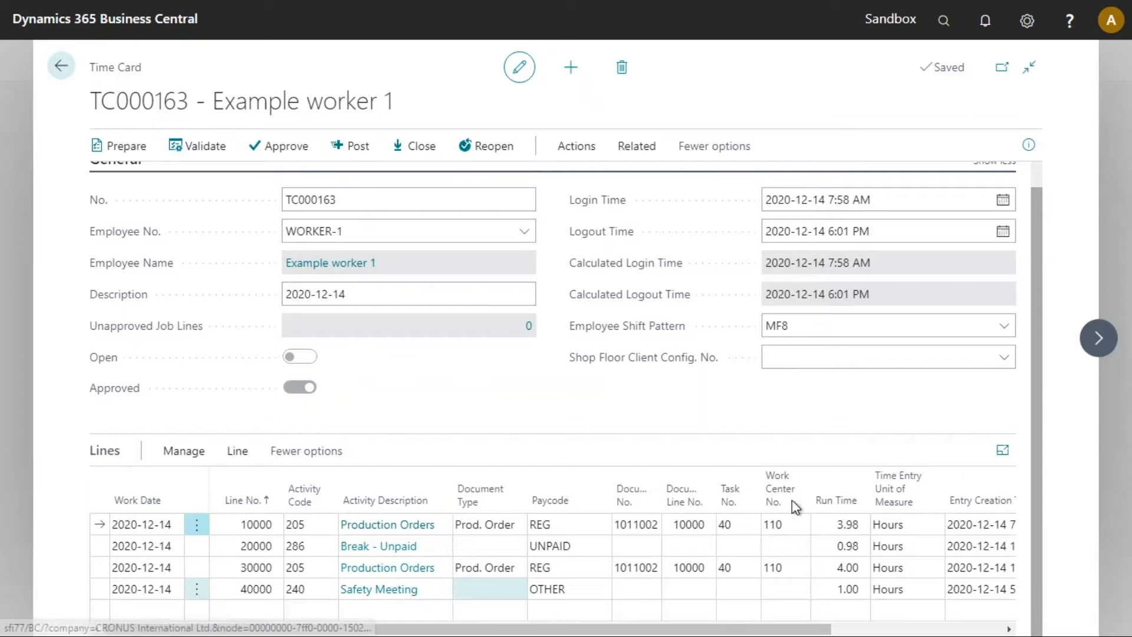
{"action": "left_click", "coordinate": [1097, 337]}
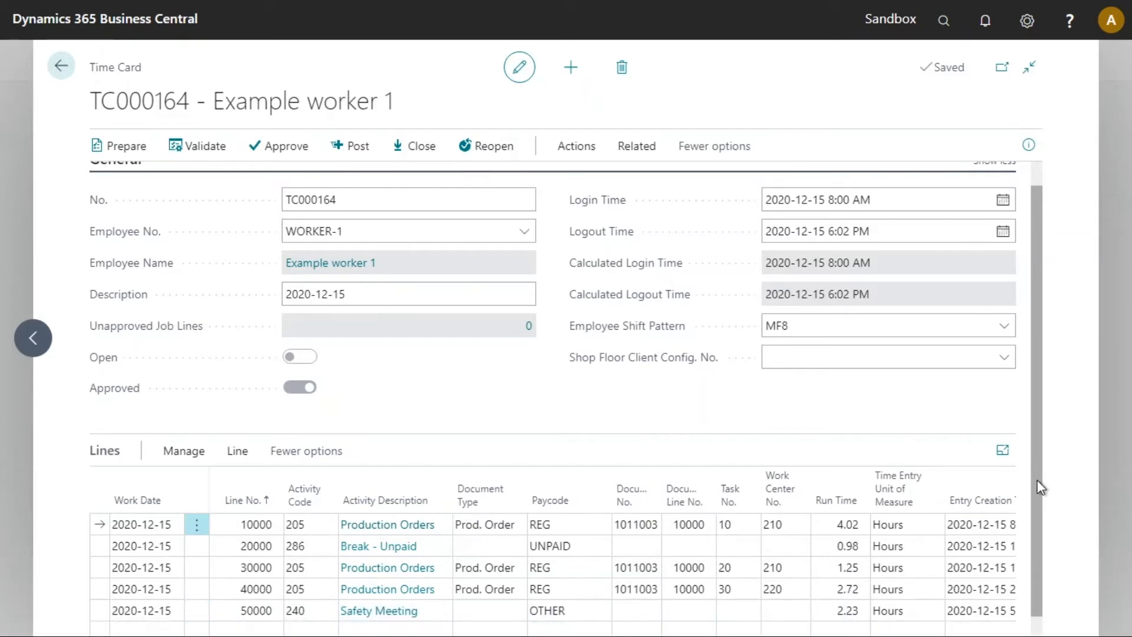
{"action": "scroll", "coordinate": [1039, 496], "scroll_direction": "down", "scroll_amount": 1}
{"action": "left_click_drag", "start_coordinate": [805, 628], "coordinate": [998, 629]}
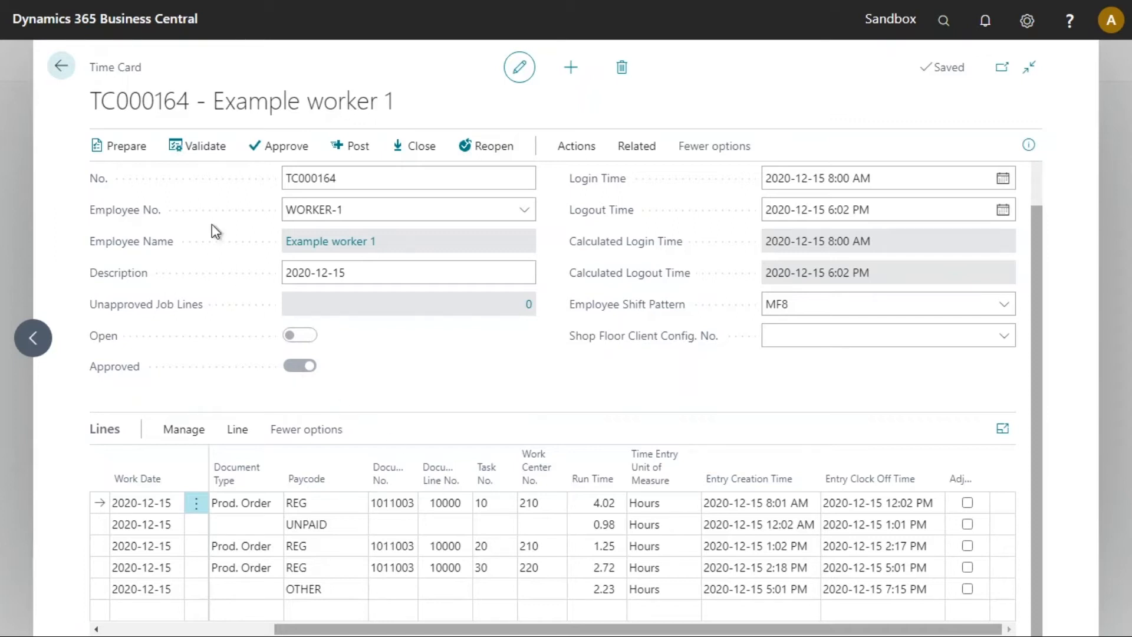
{"action": "left_click", "coordinate": [62, 69]}
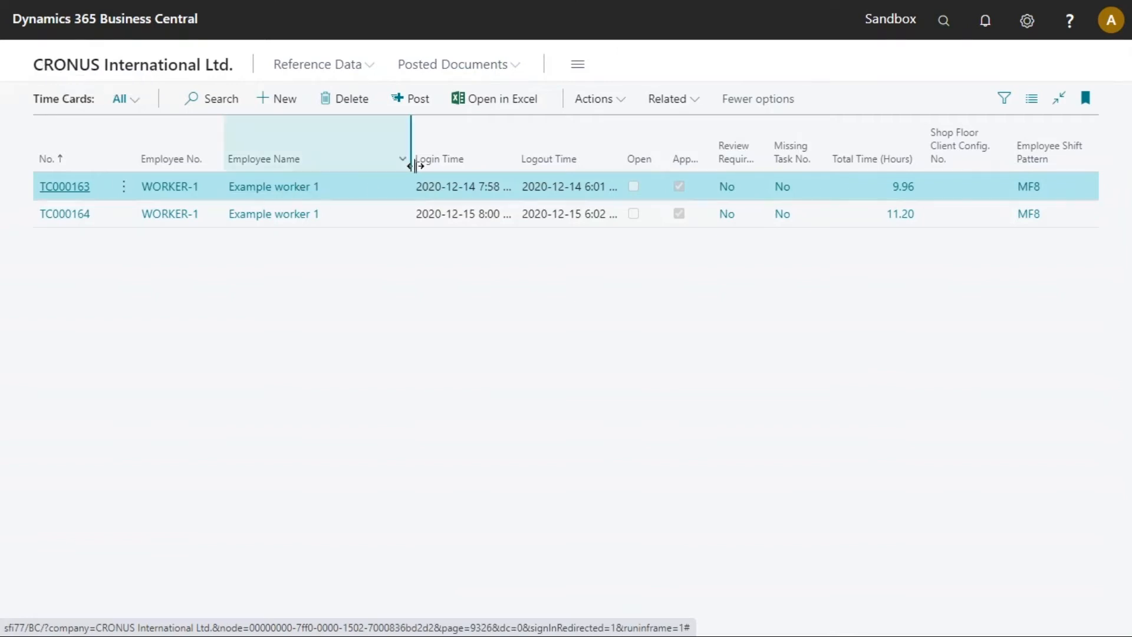
Search for "WORKSHEET PAY" and open the Shop Floor Payroll Adjustment Worksheet
{"action": "left_click", "coordinate": [943, 21]}
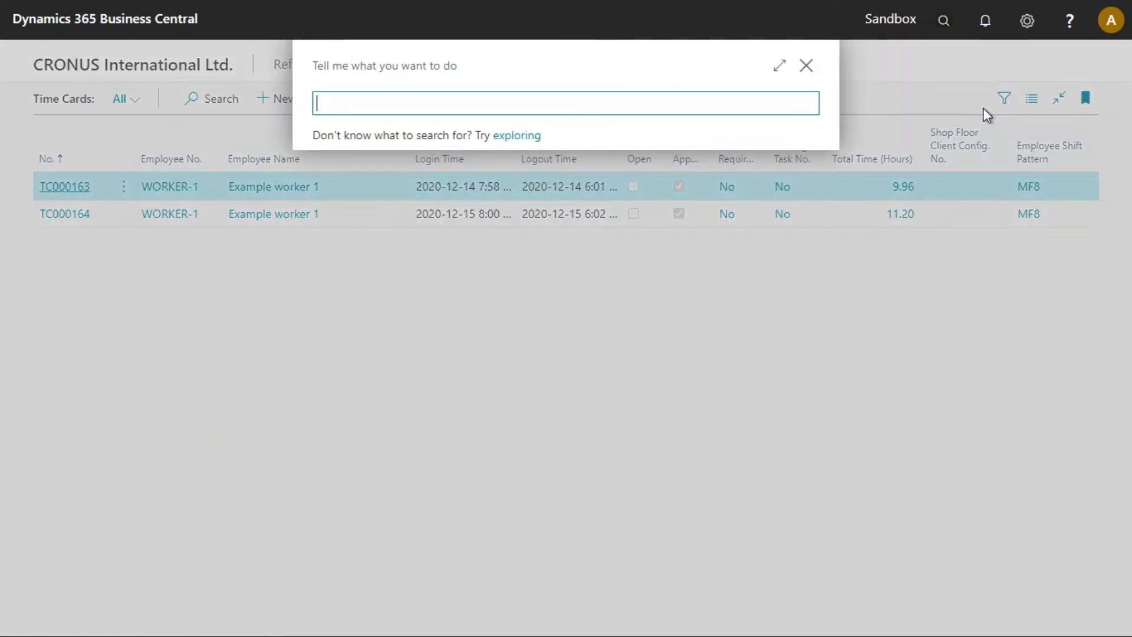
{"action": "type", "text": "WOR"}
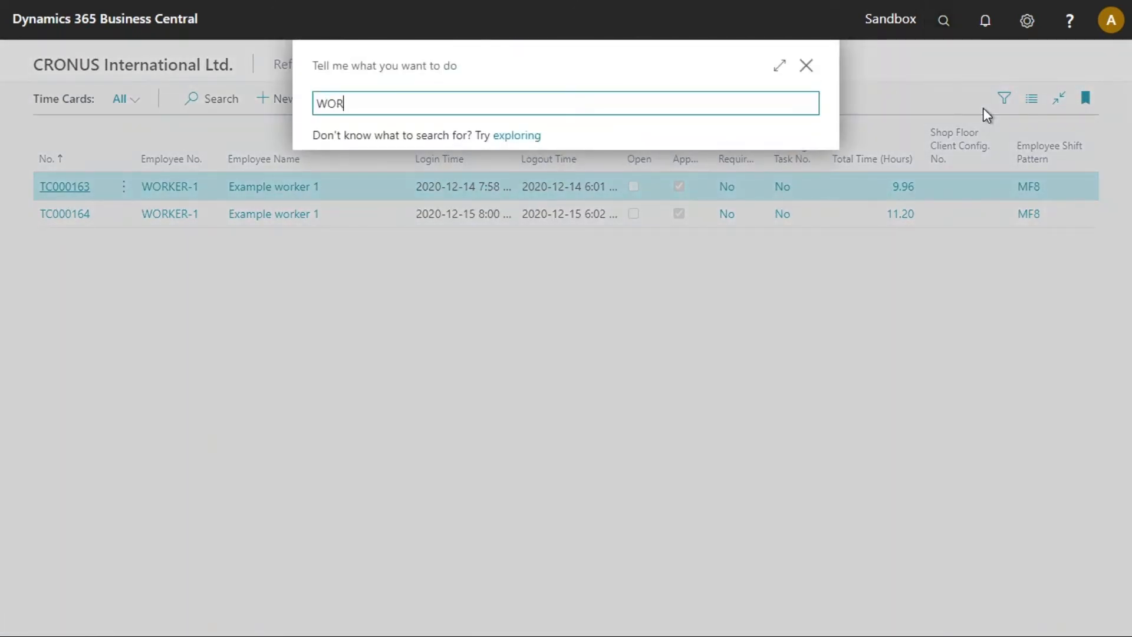
{"action": "type", "text": "KSHEET PAY"}
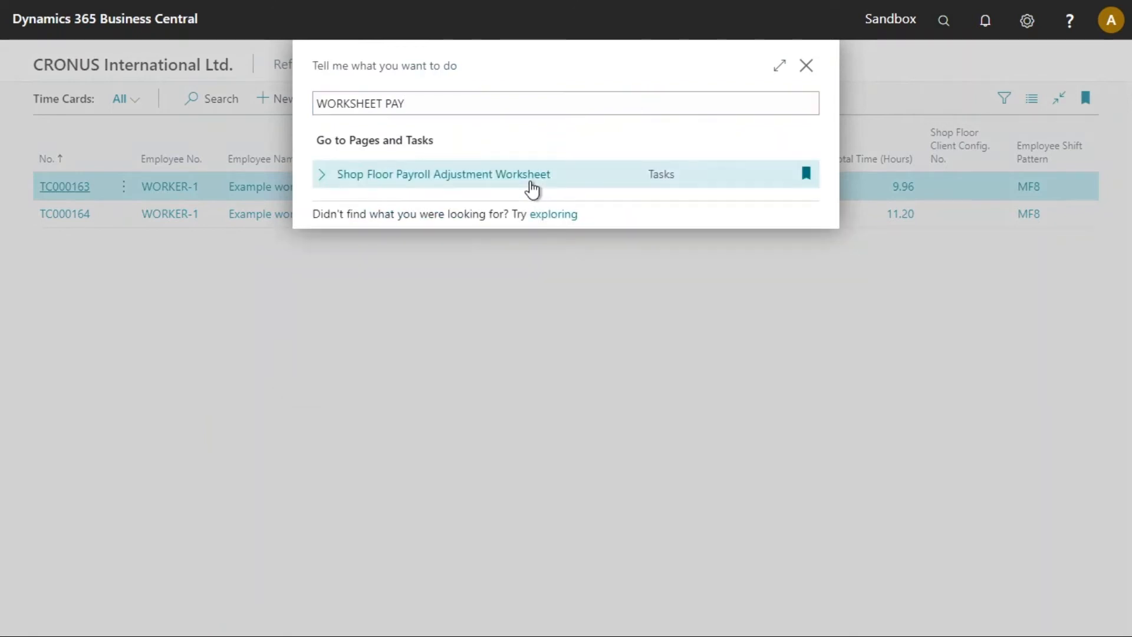
{"action": "left_click", "coordinate": [534, 188]}
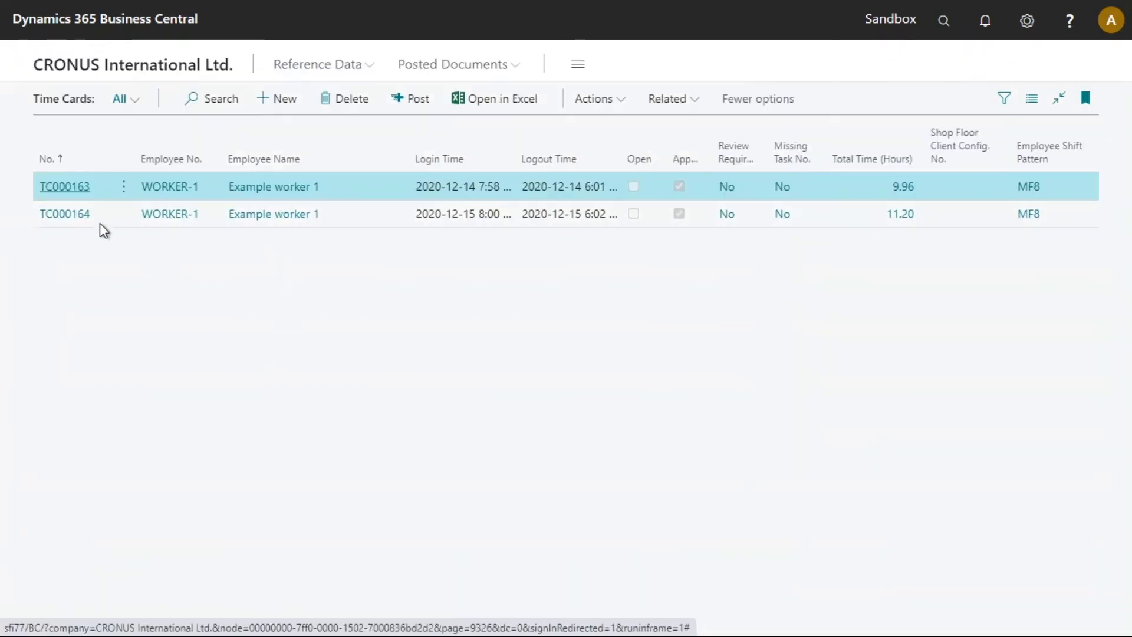
Examine the Paycode Totals of time cards TC000163 and TC000164 and return to the time card list
{"action": "left_click", "coordinate": [76, 192]}
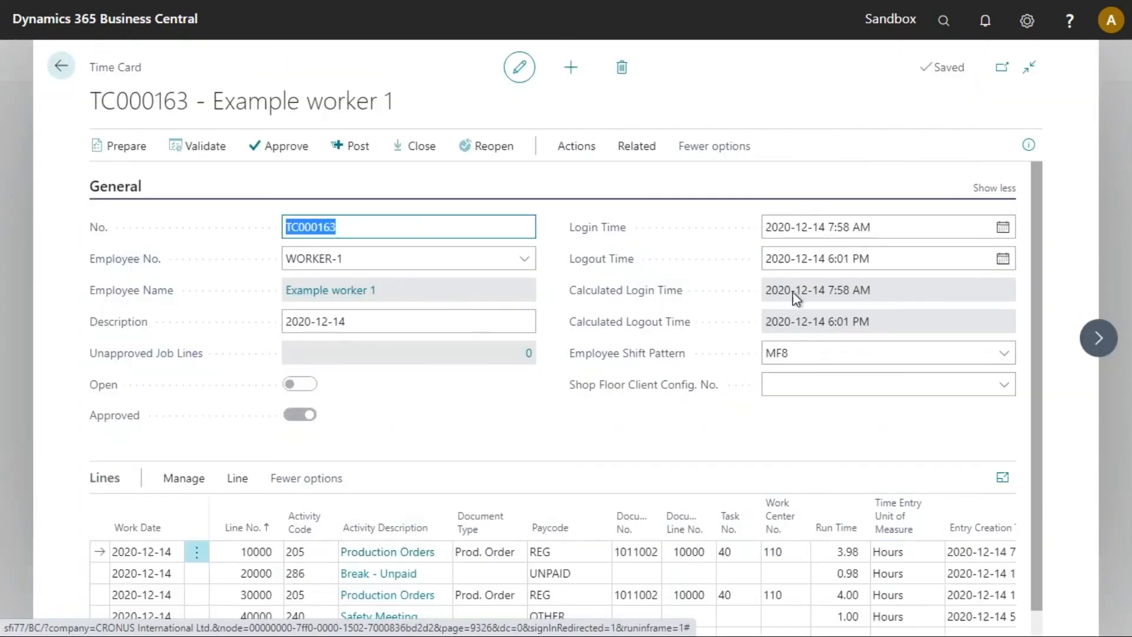
{"action": "left_click", "coordinate": [1029, 145]}
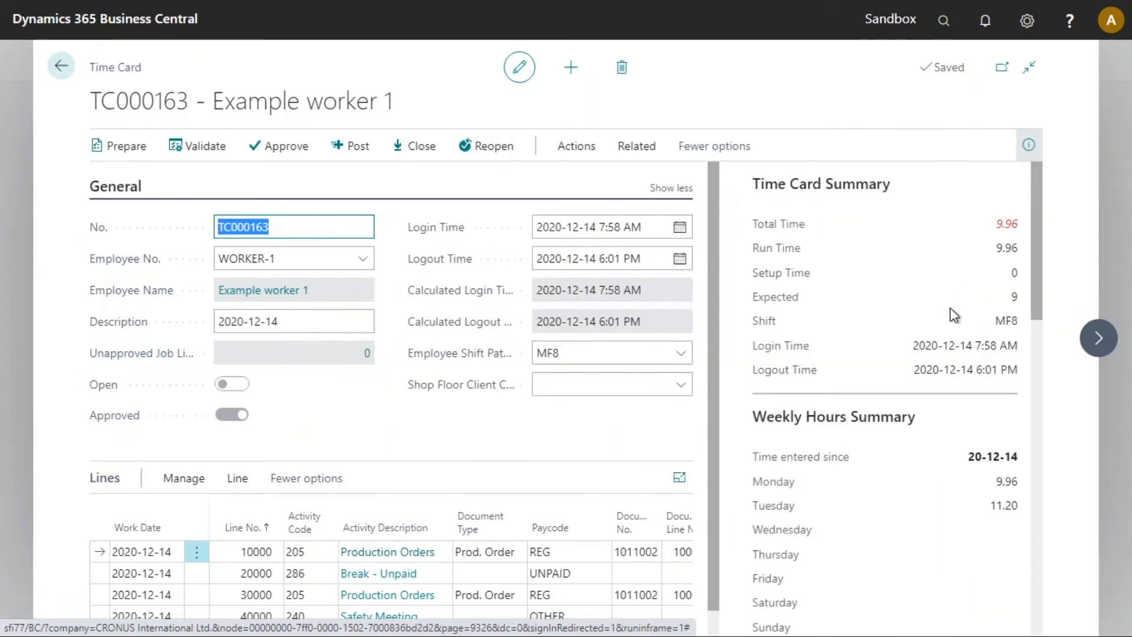
{"action": "left_click_drag", "start_coordinate": [1039, 248], "coordinate": [1049, 407]}
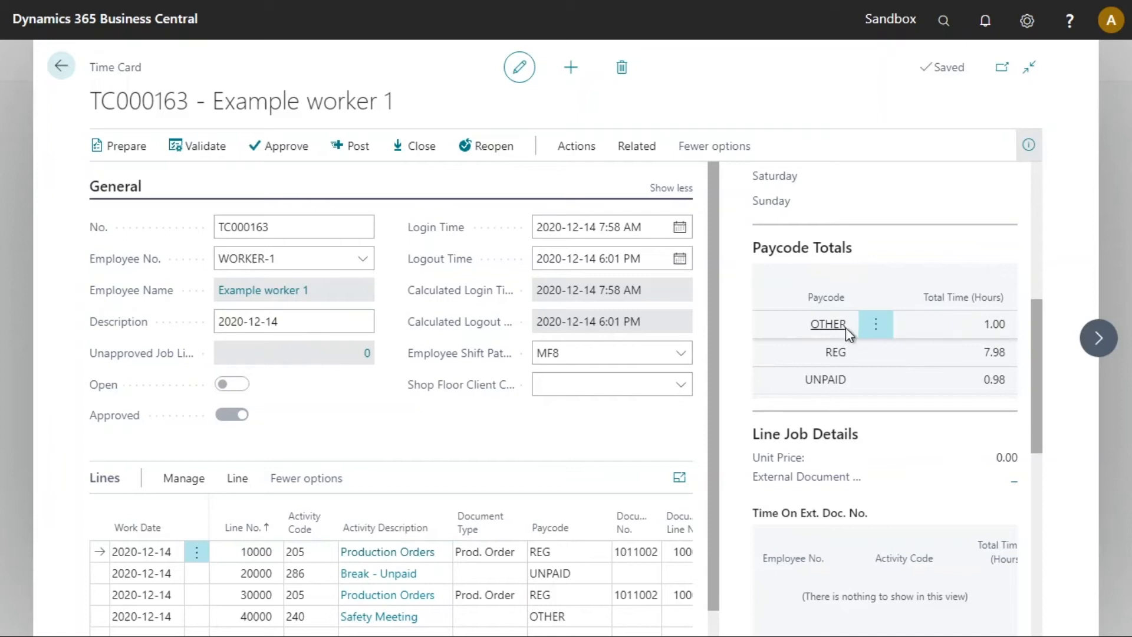
{"action": "left_click", "coordinate": [1099, 338]}
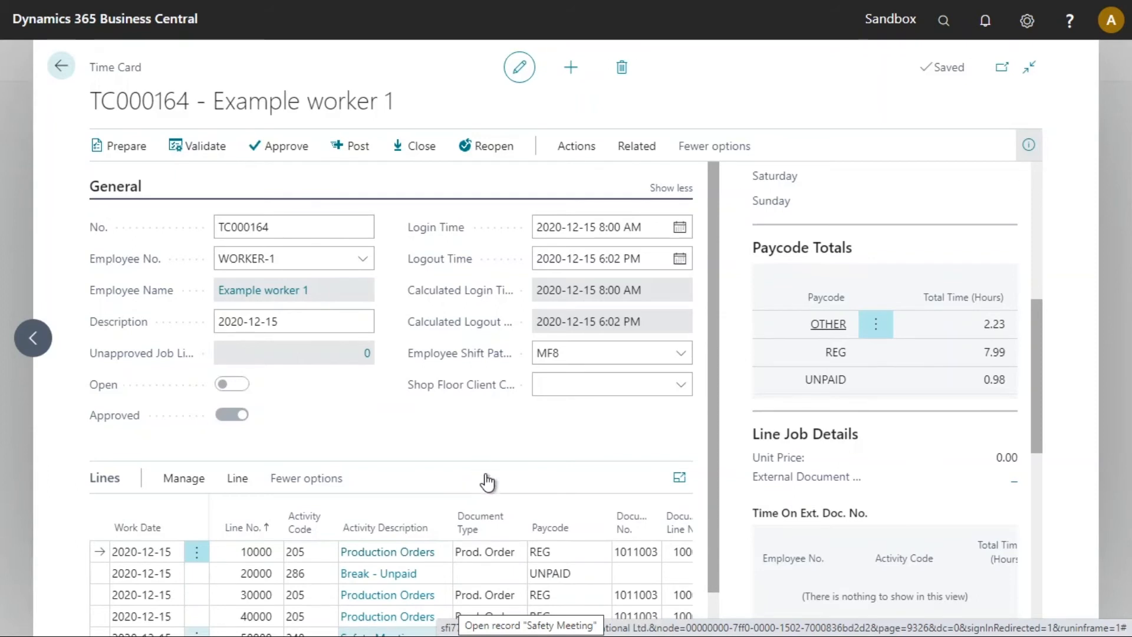
{"action": "left_click", "coordinate": [59, 66]}
Search for "PAYROLL RULE" and open the Shop Floor Payroll Rule Configuration page
{"action": "left_click", "coordinate": [944, 20]}
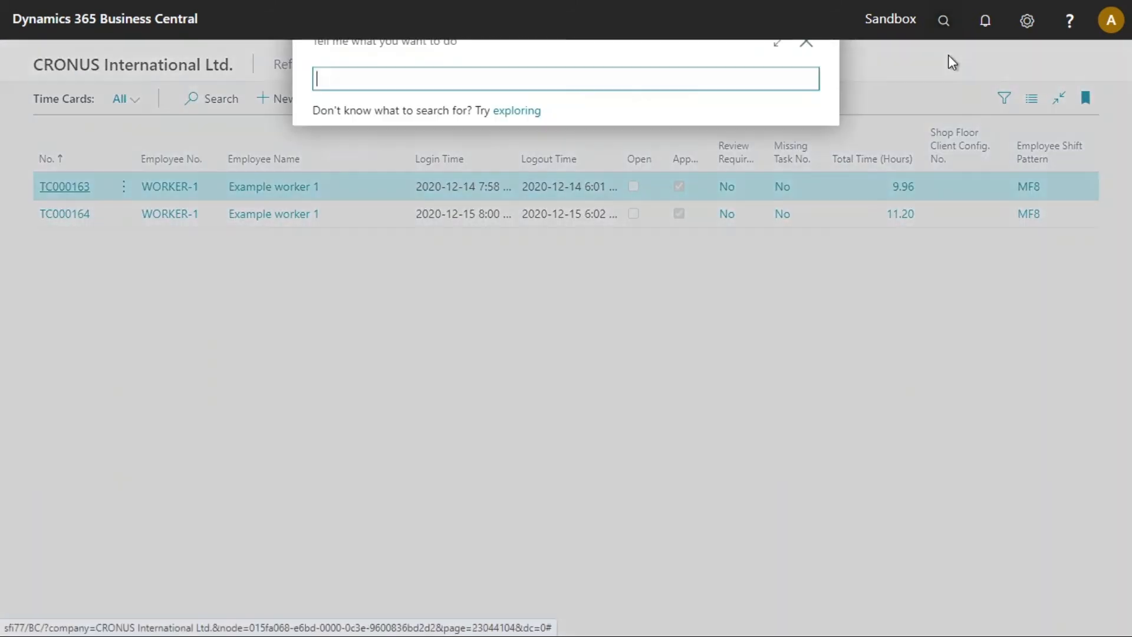
{"action": "type", "text": "PAY"}
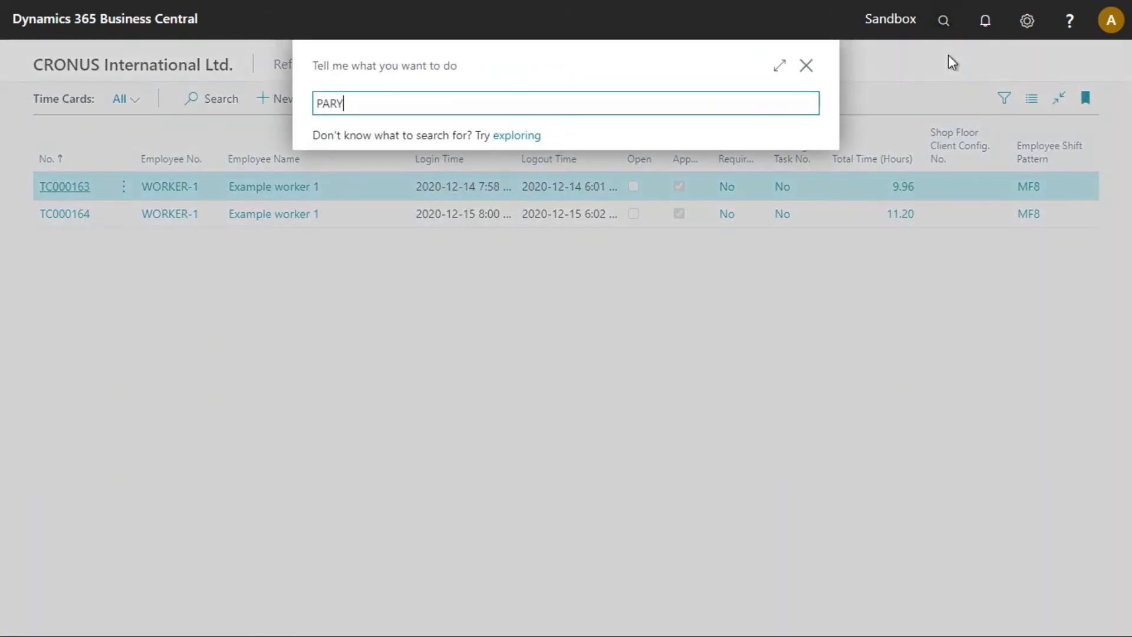
{"action": "key", "text": "BackSpace"}
{"action": "type", "text": "YROLL RULE"}
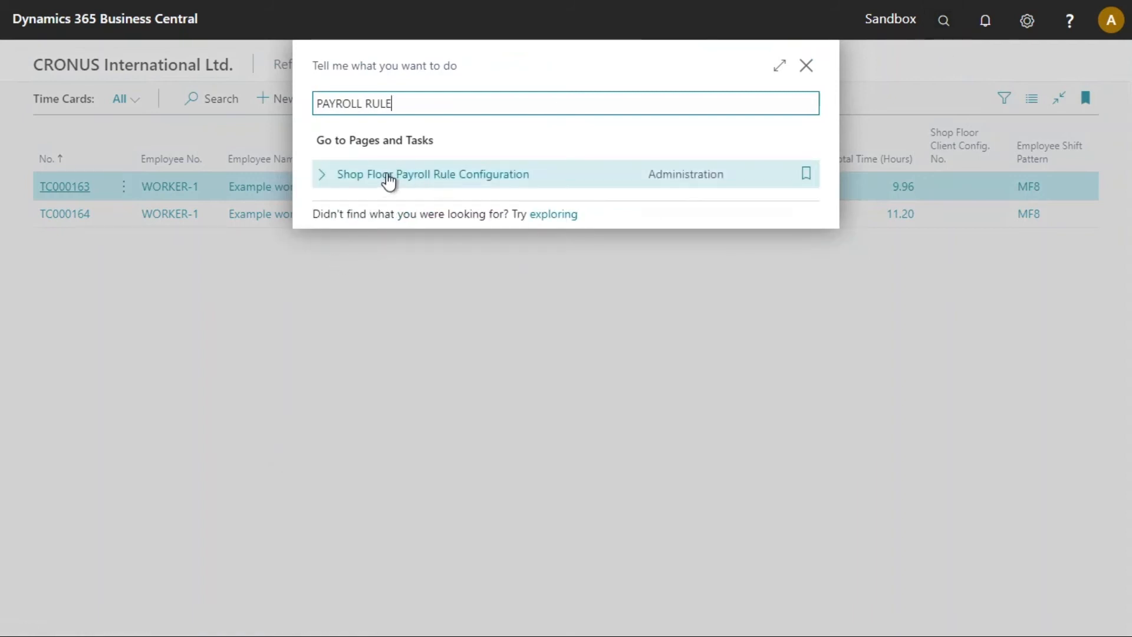
{"action": "left_click", "coordinate": [461, 180]}
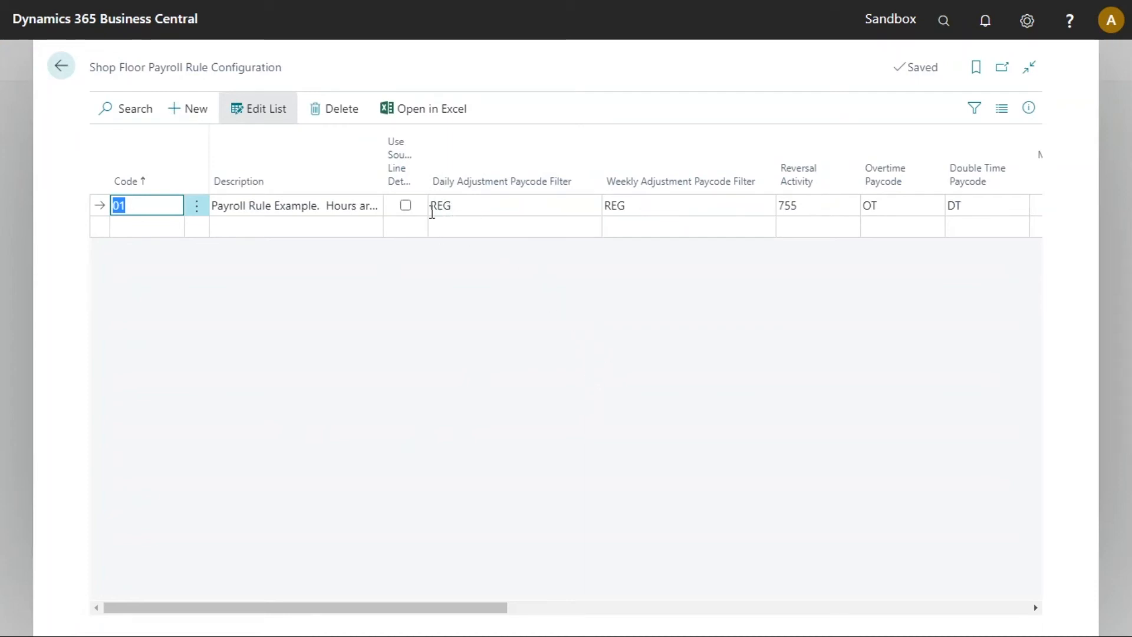
Set the Daily and Weekly Adjustment Paycode Filters of payroll rule 01 to REG|OTHER and close the configuration
{"action": "left_click", "coordinate": [464, 209]}
{"action": "left_click", "coordinate": [464, 207]}
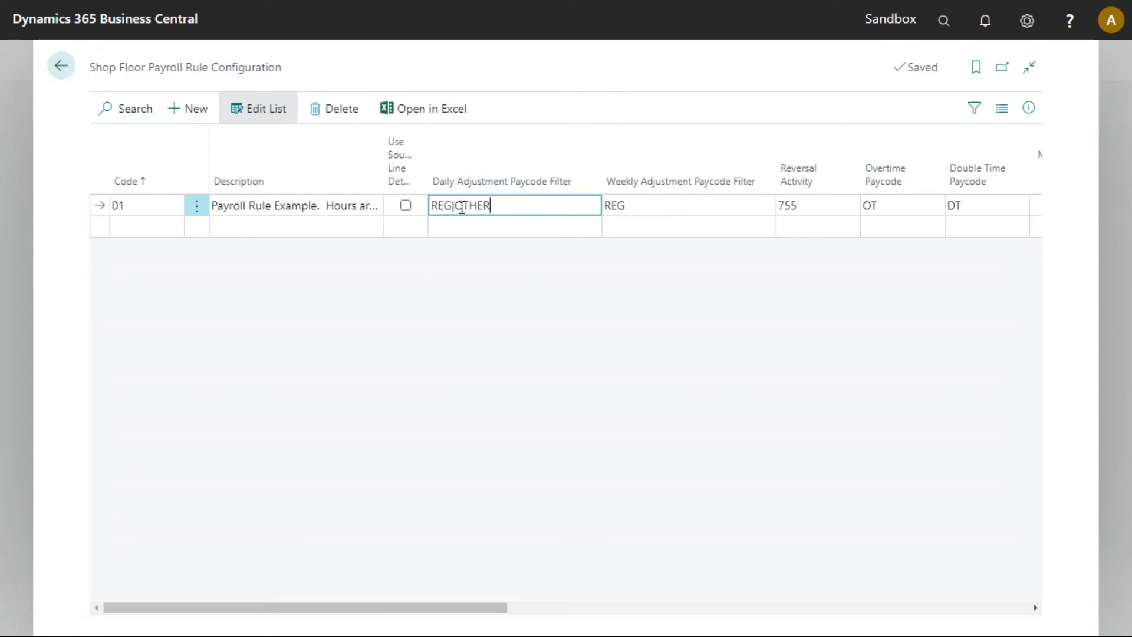
{"action": "left_click", "coordinate": [650, 207]}
{"action": "left_click", "coordinate": [651, 208]}
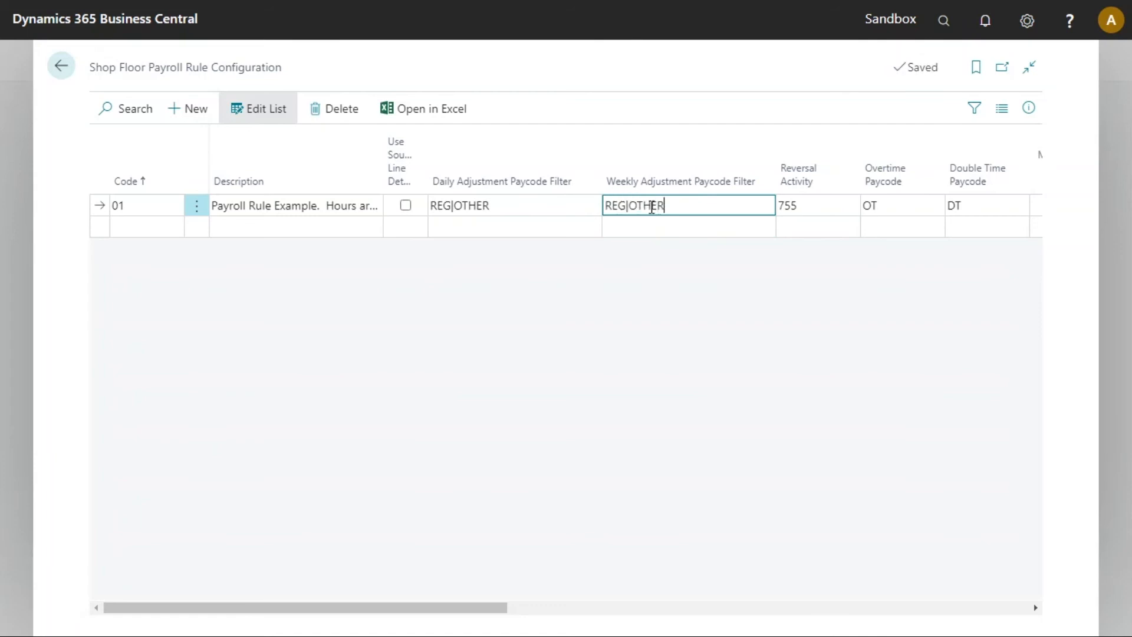
{"action": "left_click", "coordinate": [65, 70]}
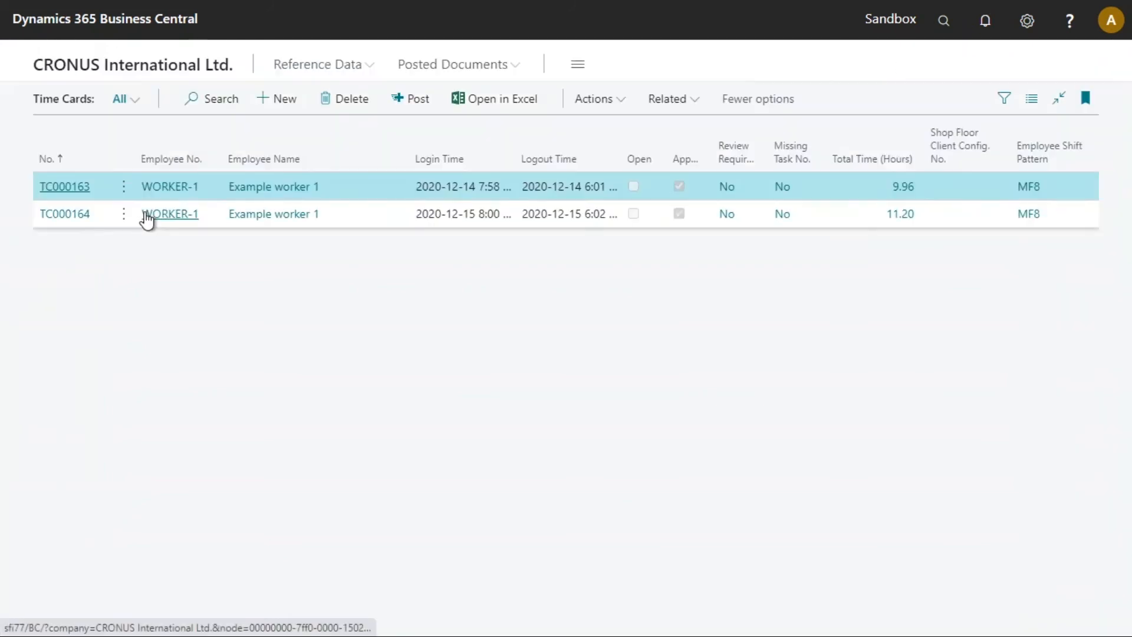
Get the daily adjustments in the Shop Floor Payroll Adjustment Worksheet and select the overtime adjustment dated 2020-12-15
{"action": "left_click", "coordinate": [944, 35]}
{"action": "type", "text": "WORKSHEET PAYR"}
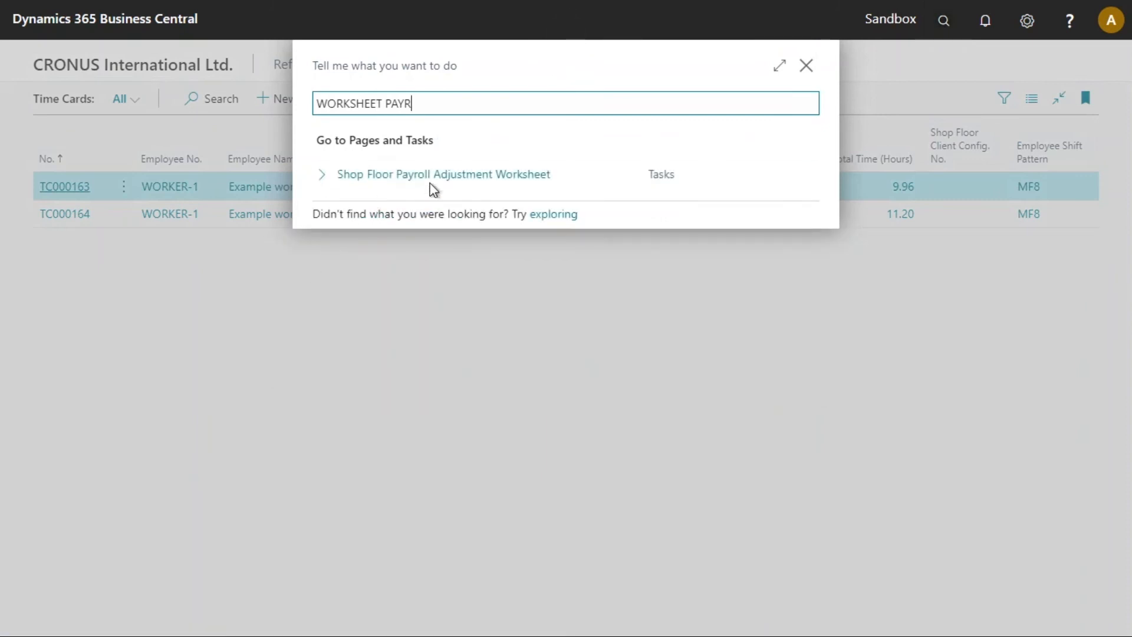
{"action": "left_click", "coordinate": [472, 184]}
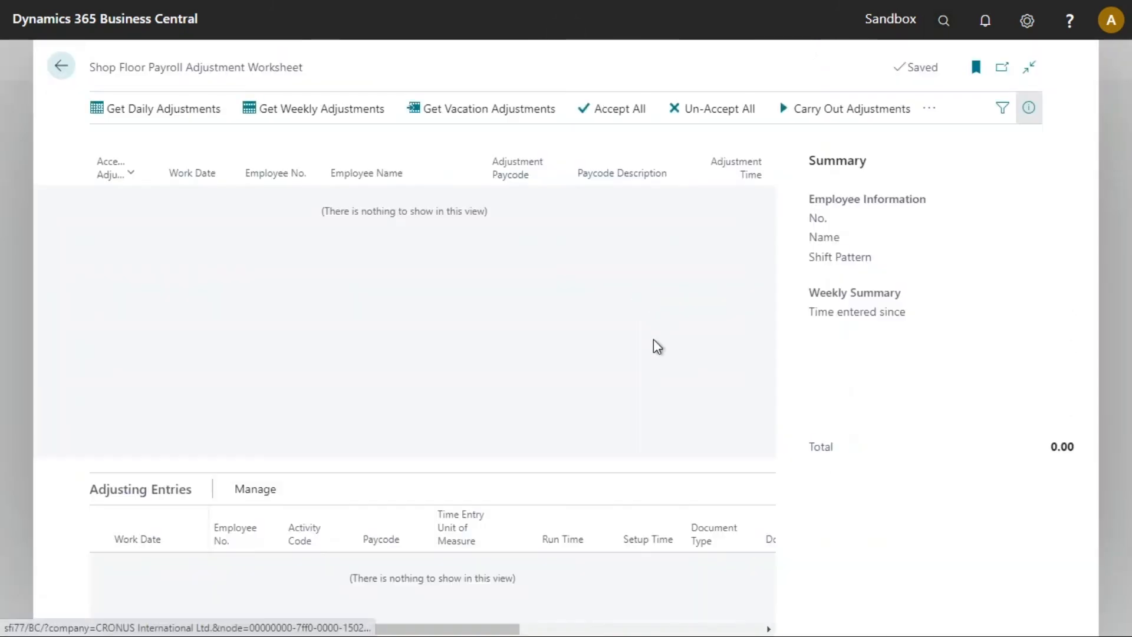
{"action": "left_click", "coordinate": [202, 117]}
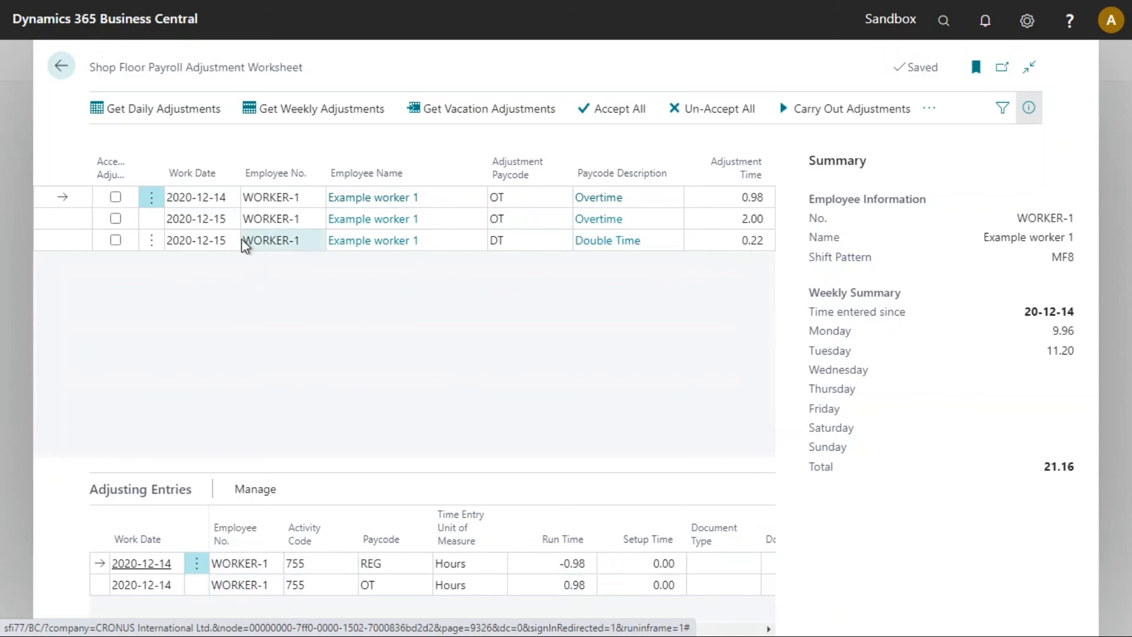
{"action": "left_click", "coordinate": [230, 222]}
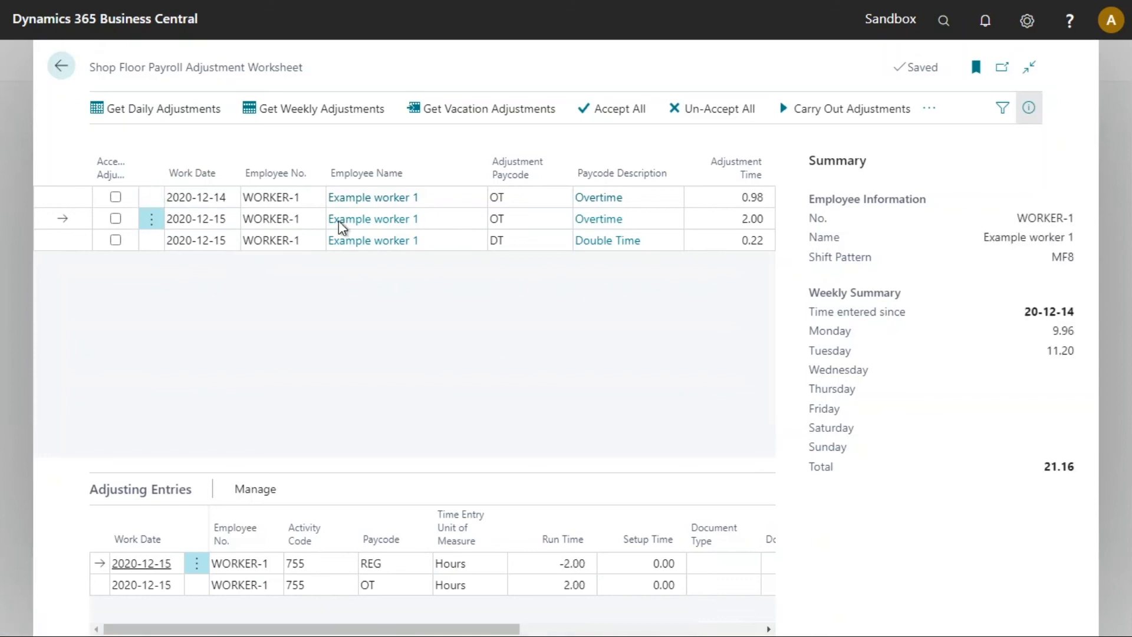